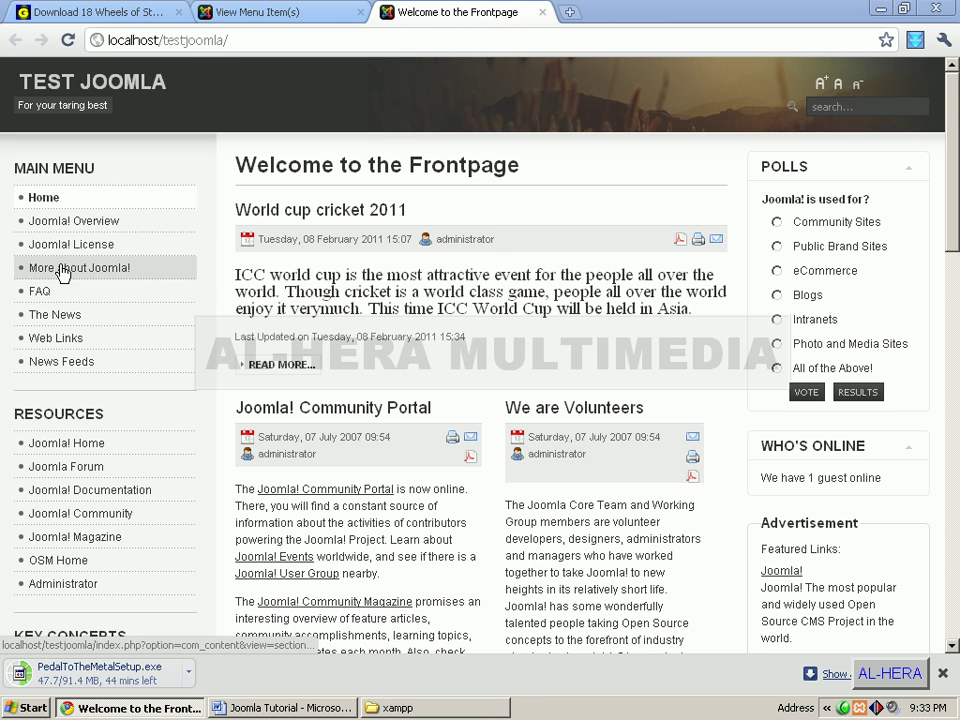
Switch to the site administration and open its Control Panel
drag(20, 168, 133, 176)
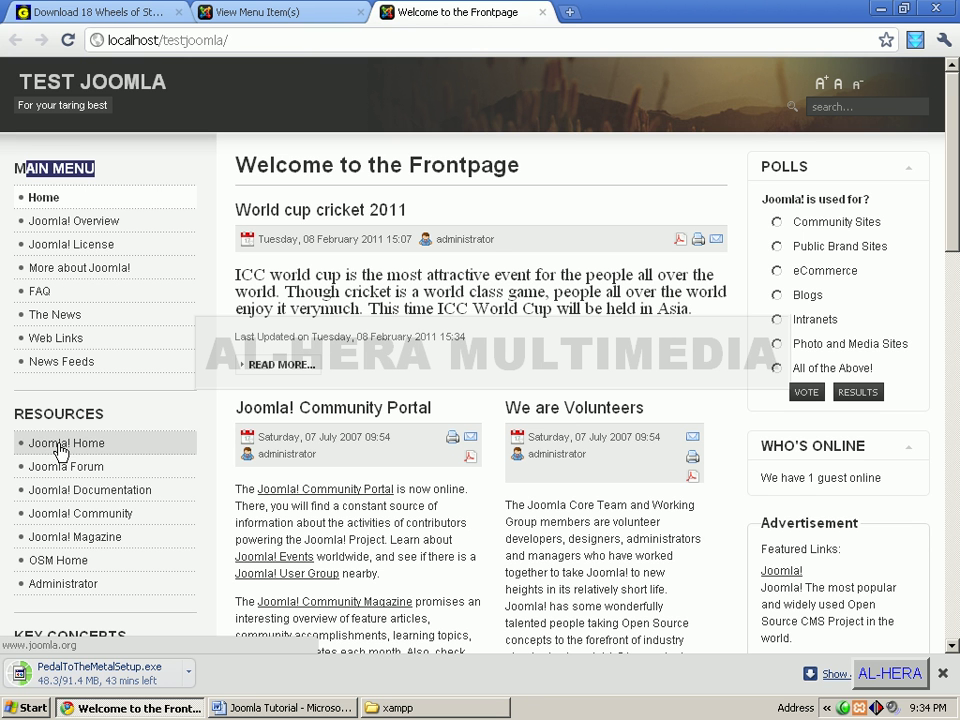
click(284, 18)
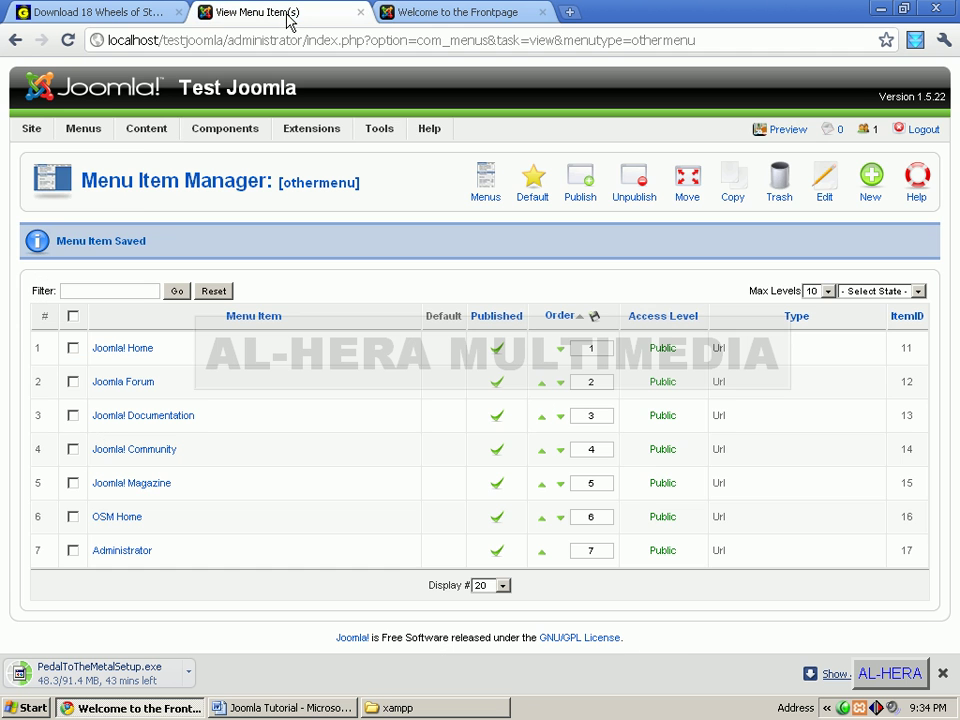
mouse_move(32, 132)
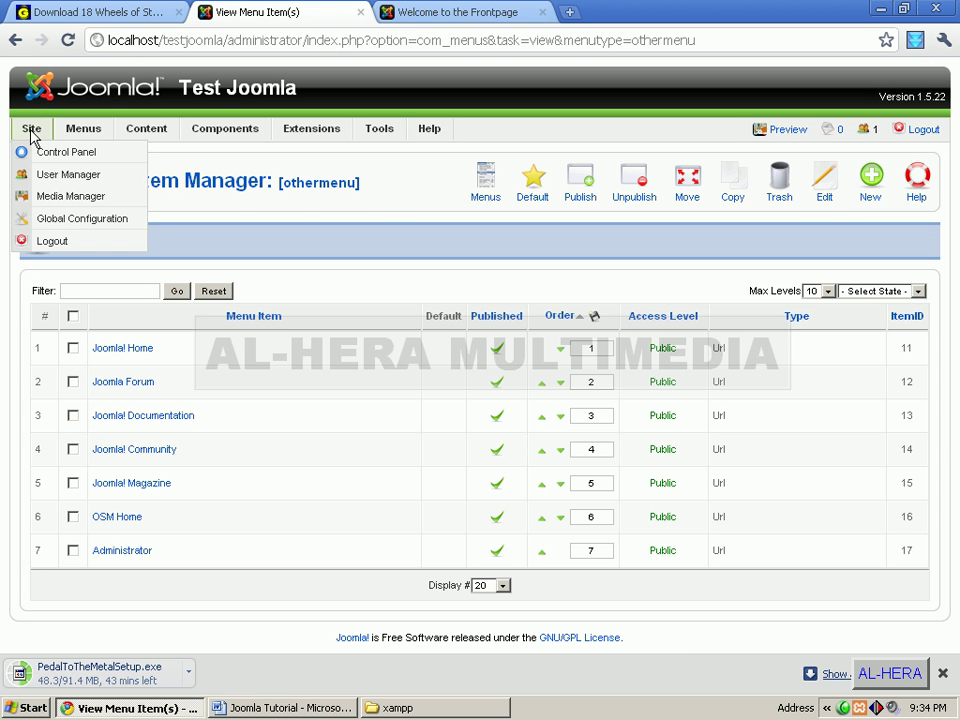
click(55, 154)
Locate the Resources menu on the front page and open its menu item list in the administration
click(414, 18)
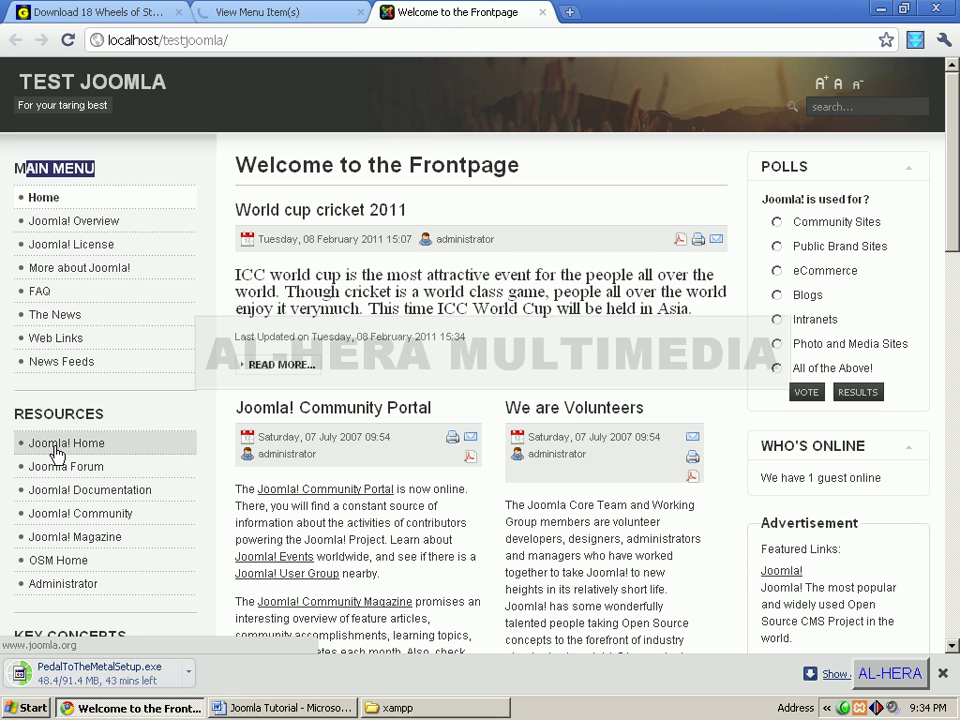
drag(14, 413, 141, 420)
click(141, 420)
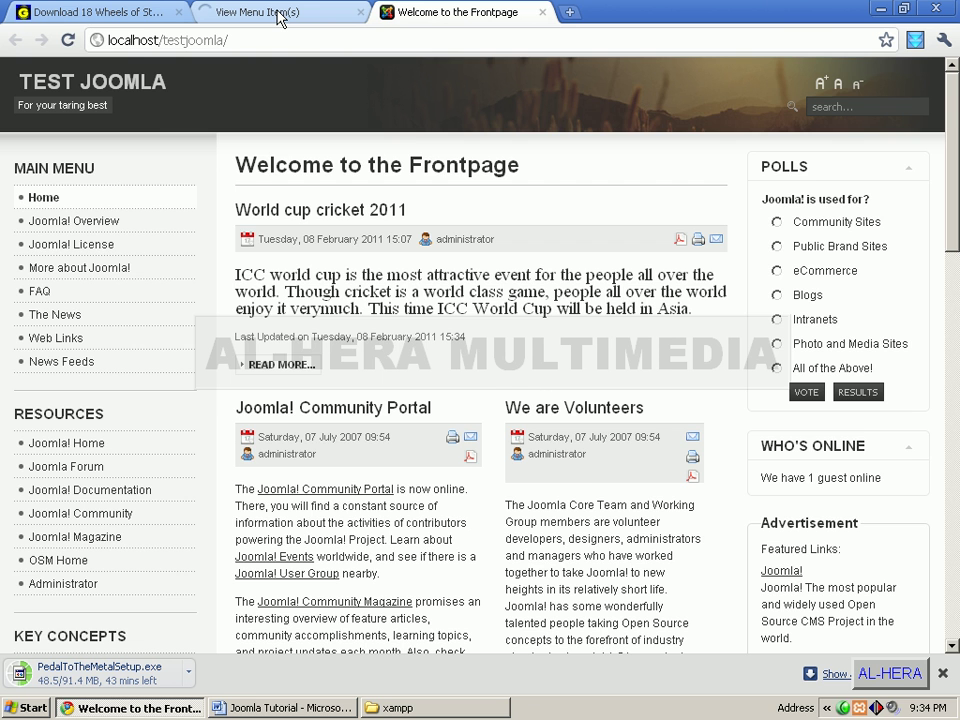
click(280, 14)
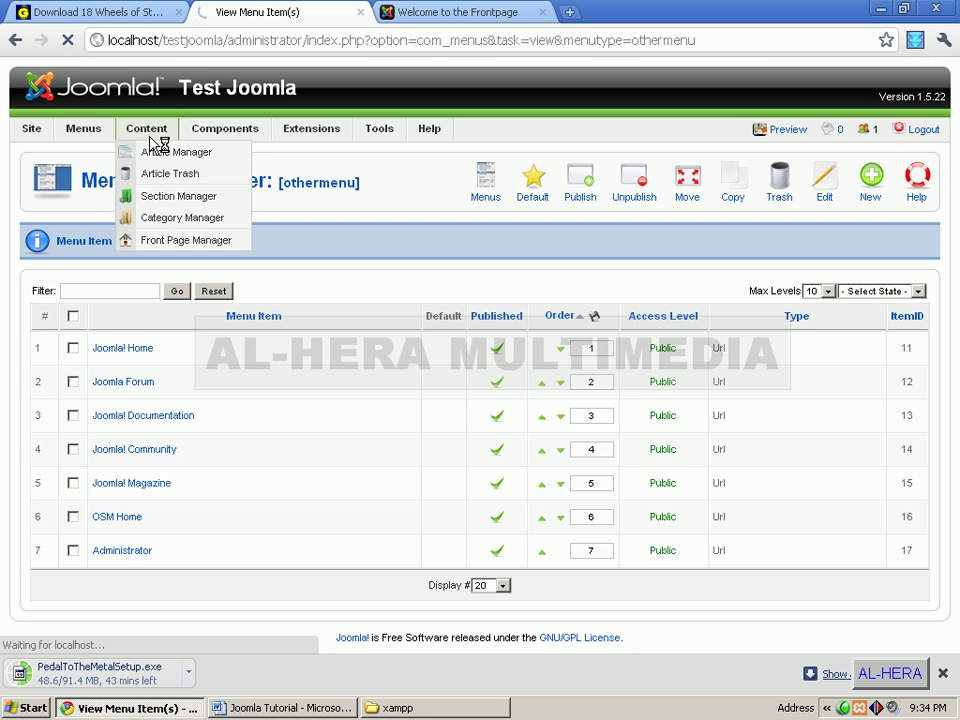
mouse_move(90, 138)
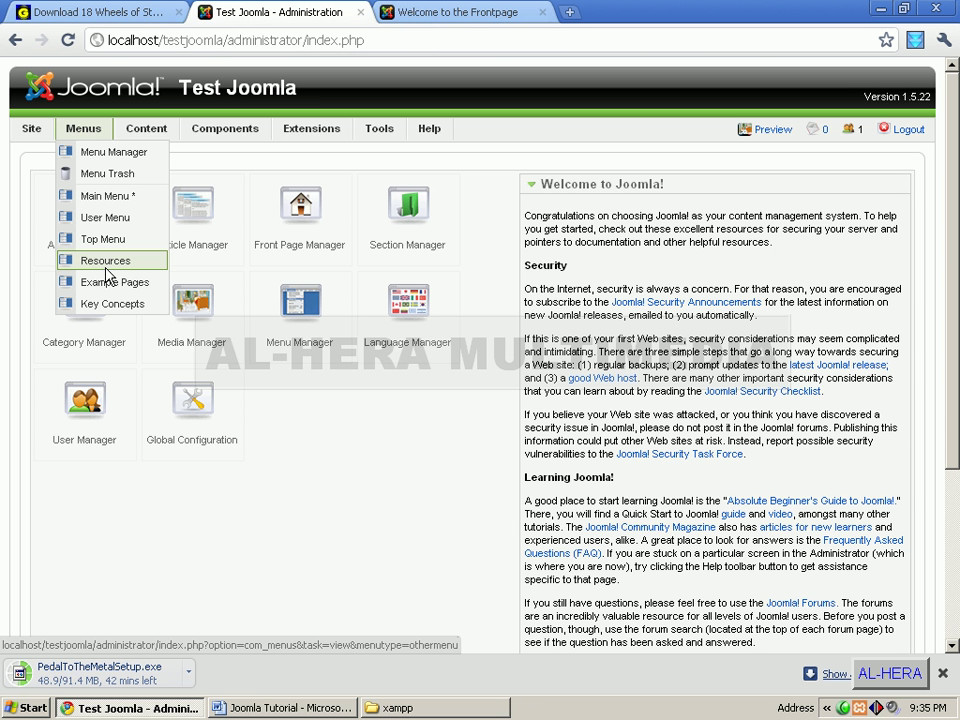
click(112, 266)
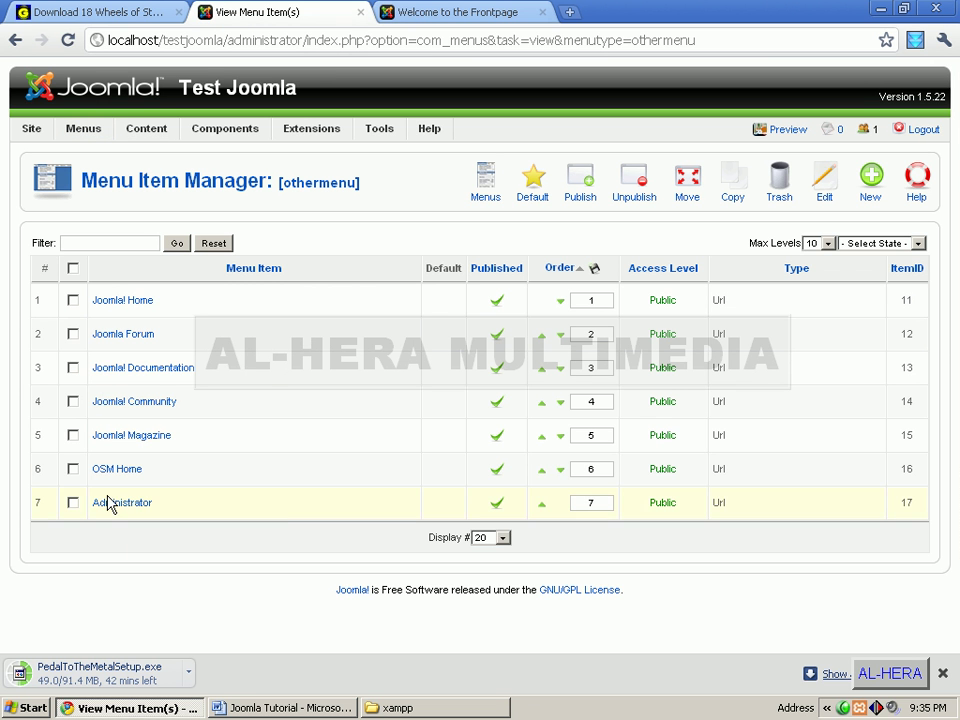
Check the Joomla Forum link on the front page and open that Resources menu item for editing
click(456, 13)
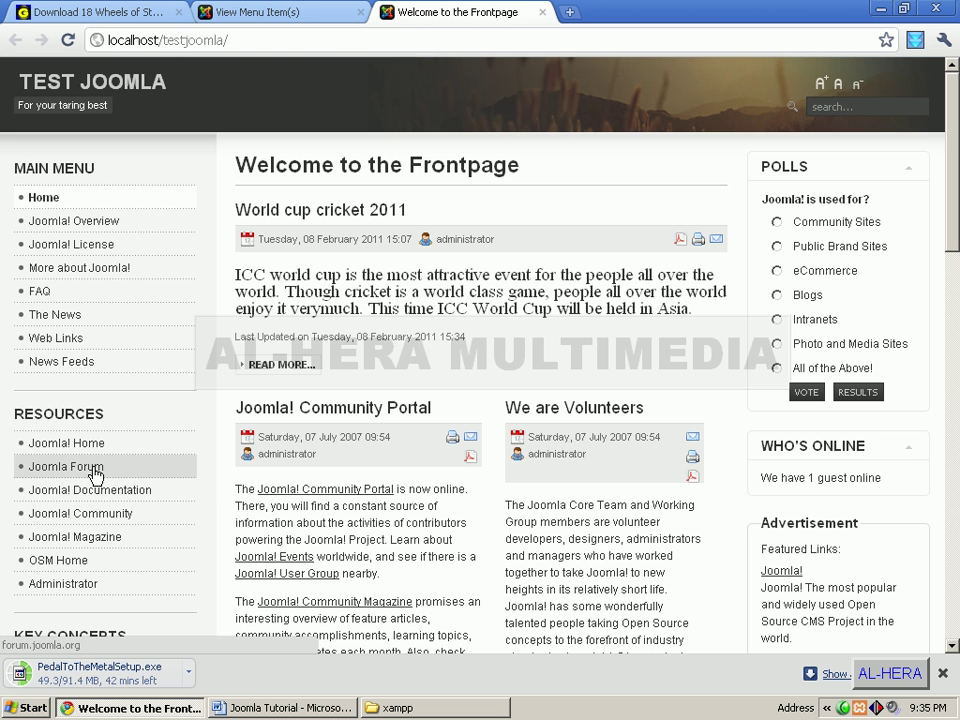
click(270, 12)
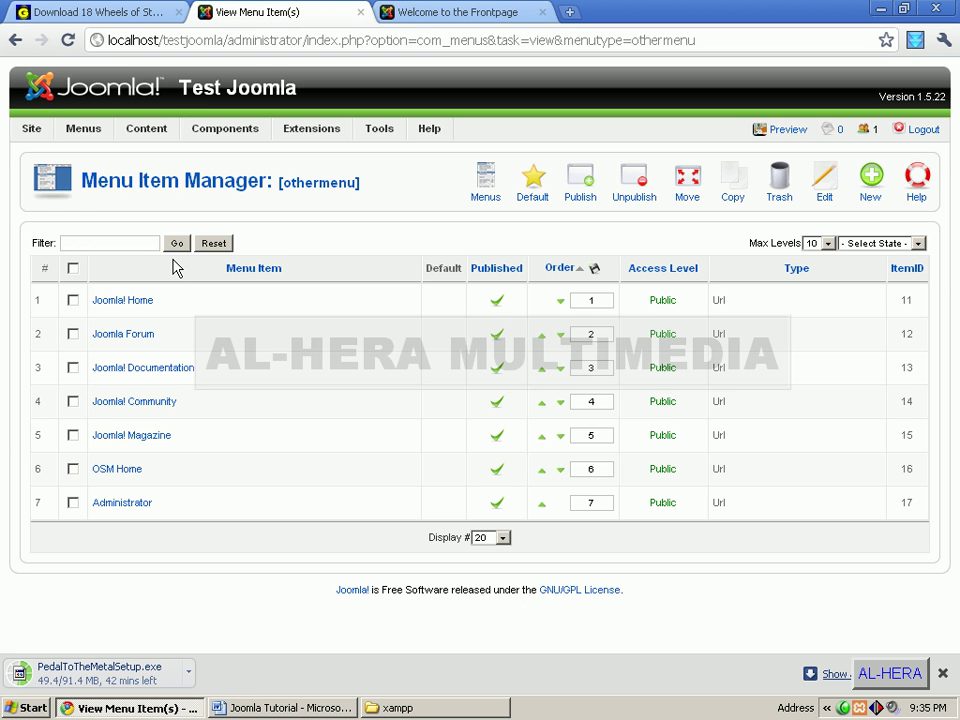
click(117, 340)
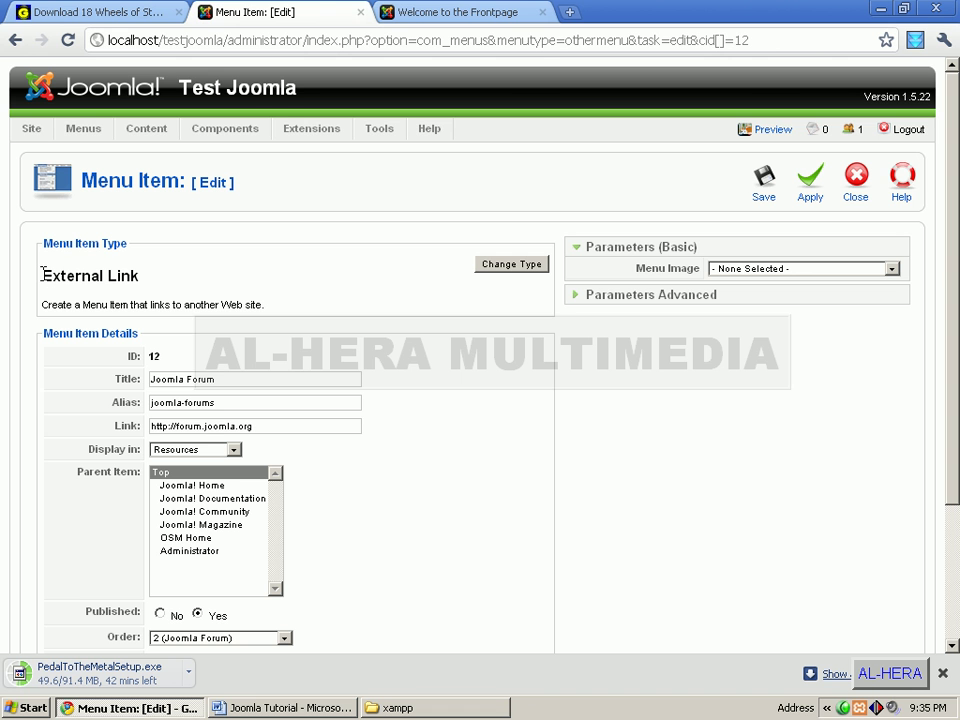
Review the Joomla Forum item's type and choose External Link as its menu item type
drag(42, 275, 156, 281)
click(155, 284)
drag(95, 277, 159, 276)
click(162, 283)
drag(43, 275, 185, 287)
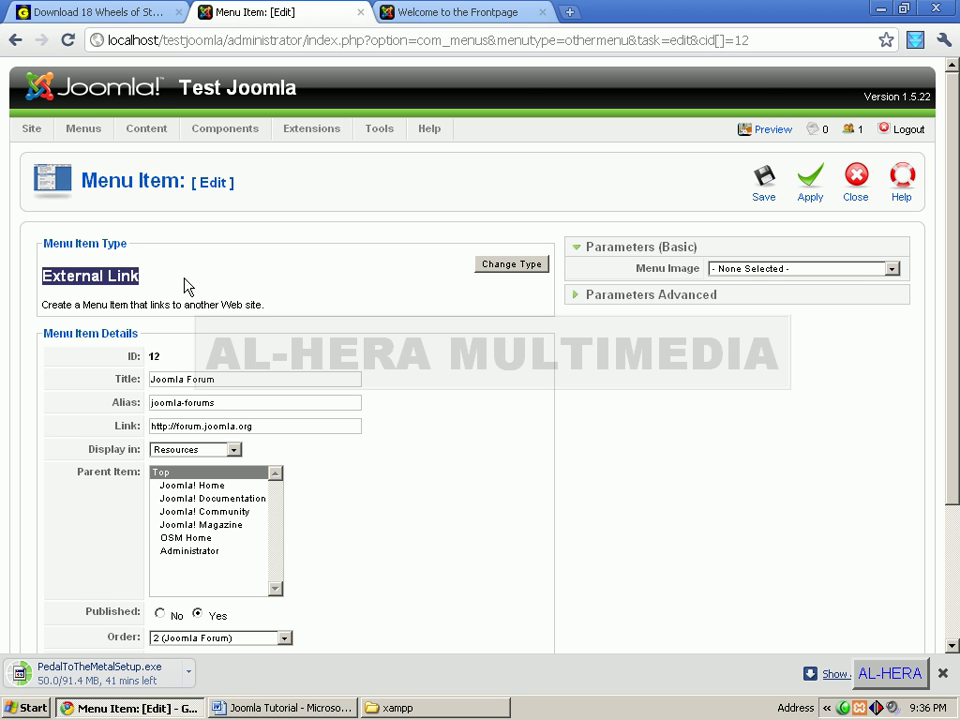
click(185, 287)
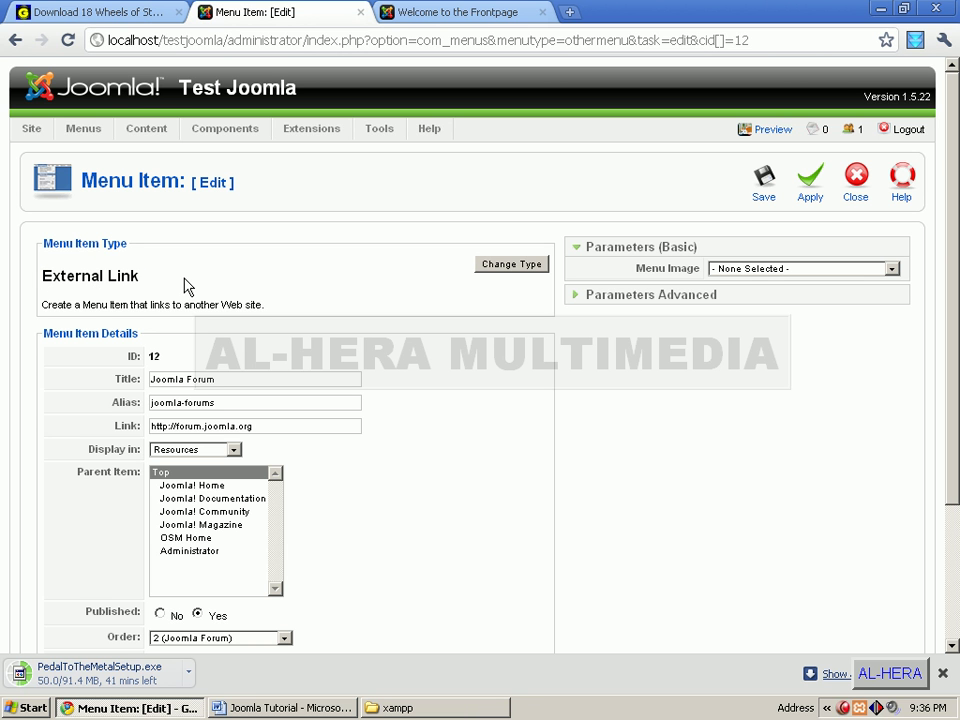
click(514, 268)
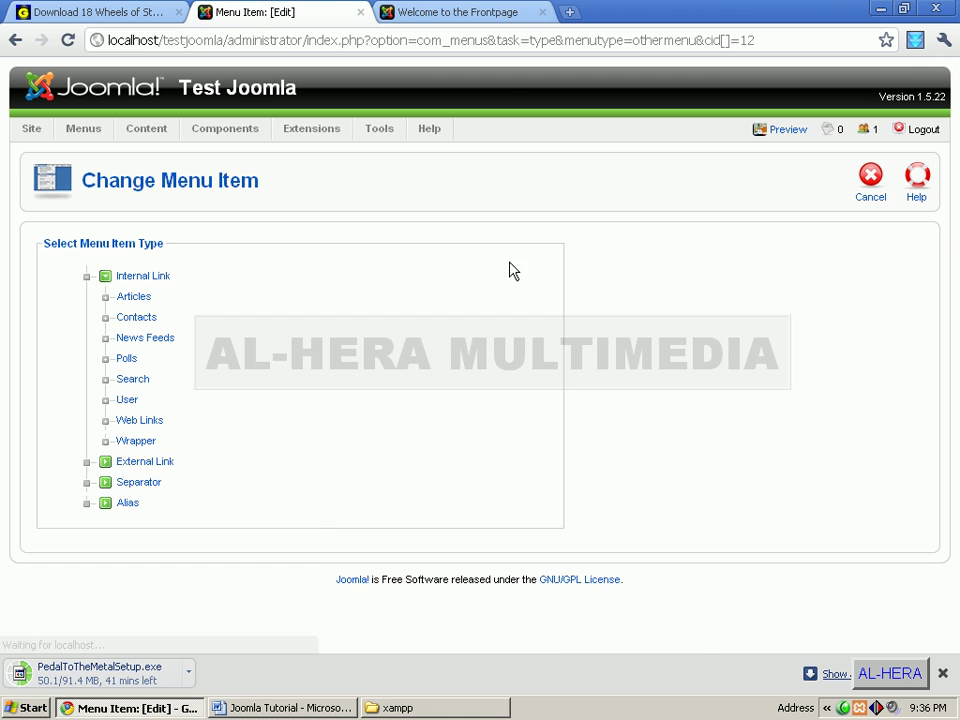
click(137, 464)
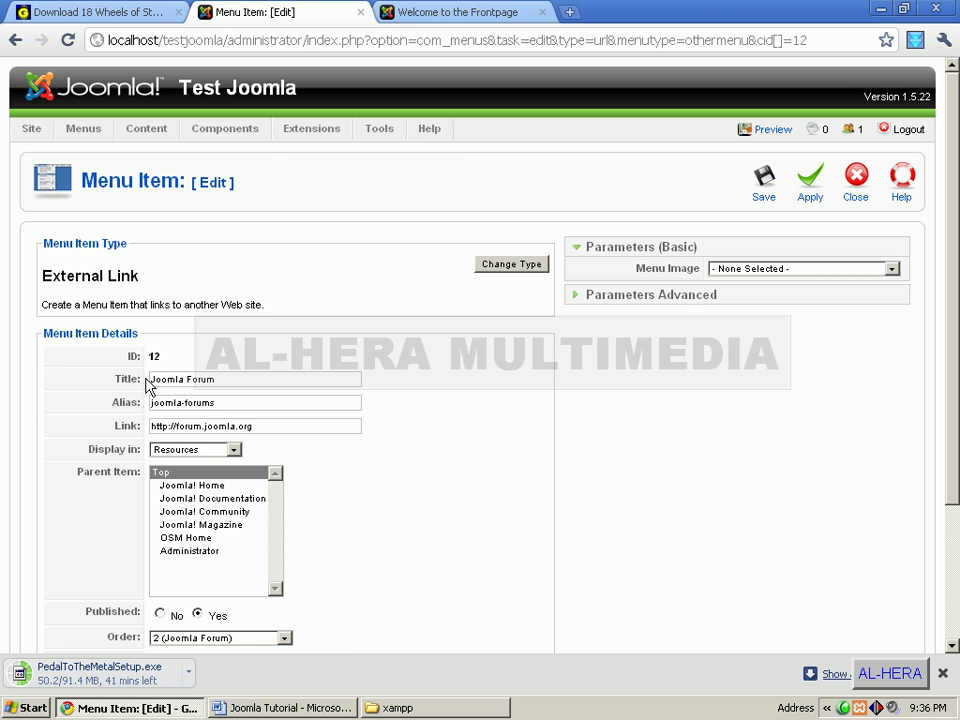
Replace the Joomla Forum menu item's title with "Next Barisal"
click(444, 13)
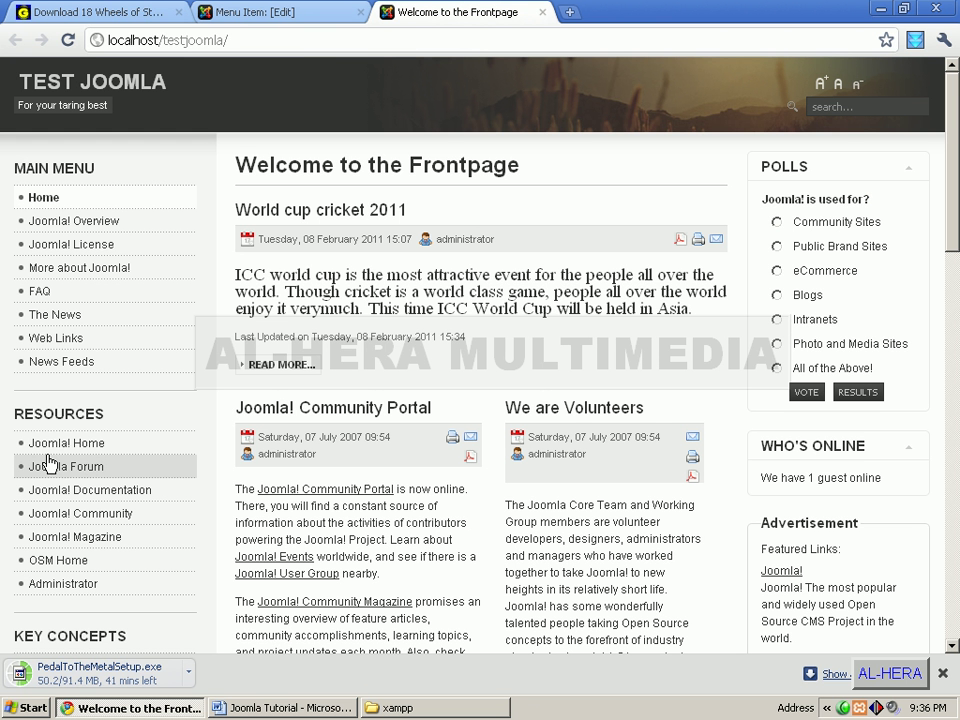
click(230, 13)
click(166, 377)
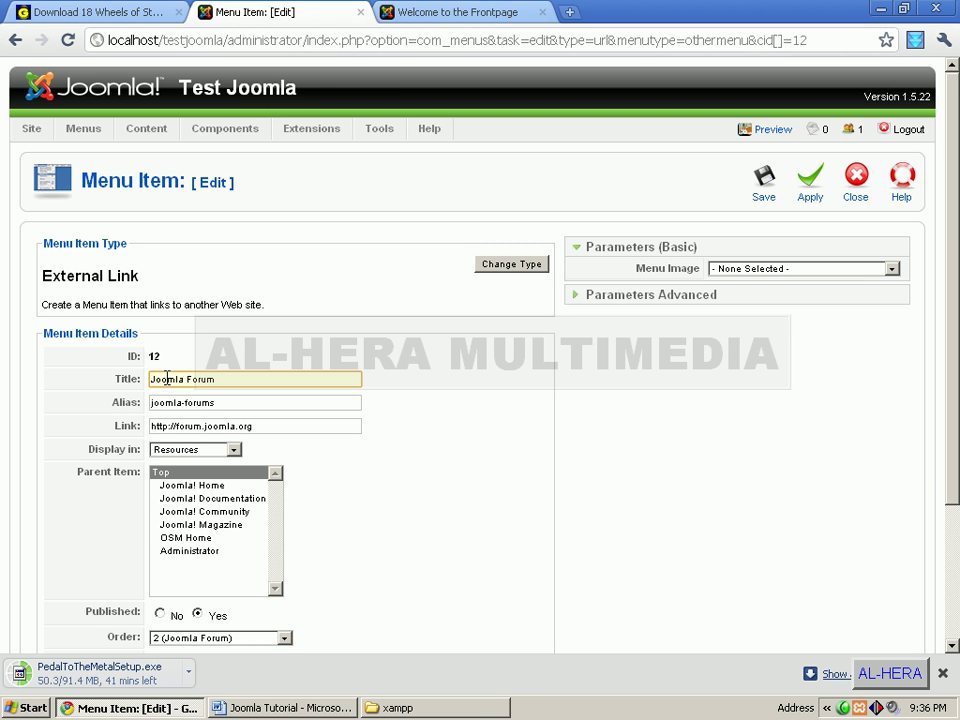
key(BackSpace)
key(BackSpace)
key(BackSpace)
key(BackSpace)
key(BackSpace)
key(BackSpace)
key(BackSpace)
key(BackSpace)
key(BackSpace)
key(BackSpace)
key(BackSpace)
key(BackSpace)
text(New Barisa)
drag(151, 379, 203, 381)
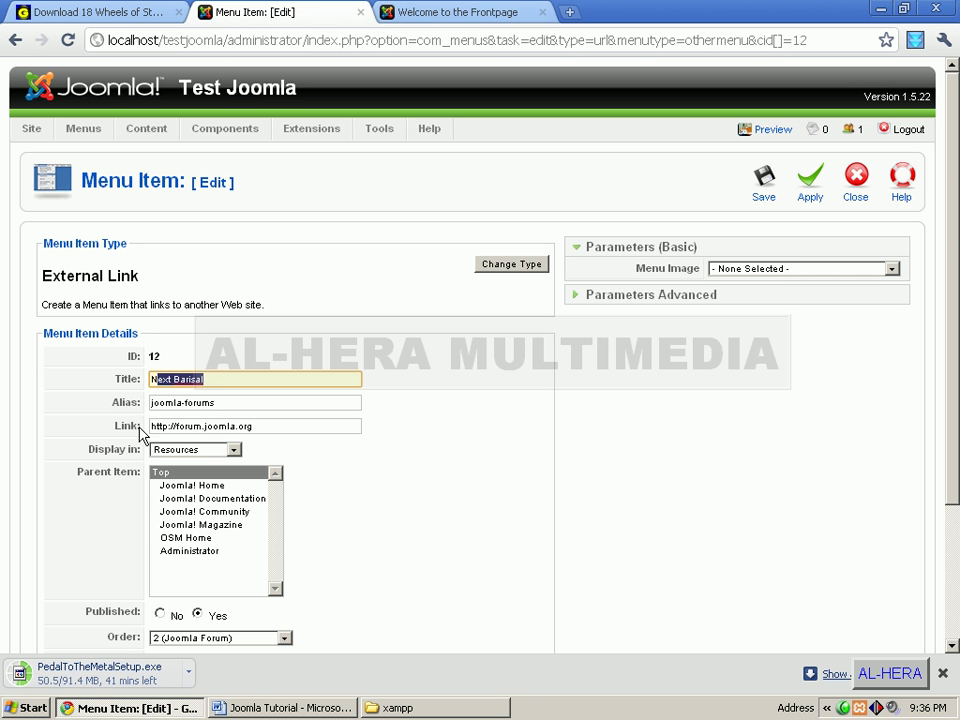
click(263, 426)
key(BackSpace)
key(BackSpace)
key(BackSpace)
key(BackSpace)
key(BackSpace)
key(BackSpace)
key(BackSpace)
key(BackSpace)
key(BackSpace)
key(BackSpace)
key(BackSpace)
key(BackSpace)
key(BackSpace)
key(BackSpace)
key(BackSpace)
key(BackSpace)
key(BackSpace)
key(BackSpace)
key(BackSpace)
key(BackSpace)
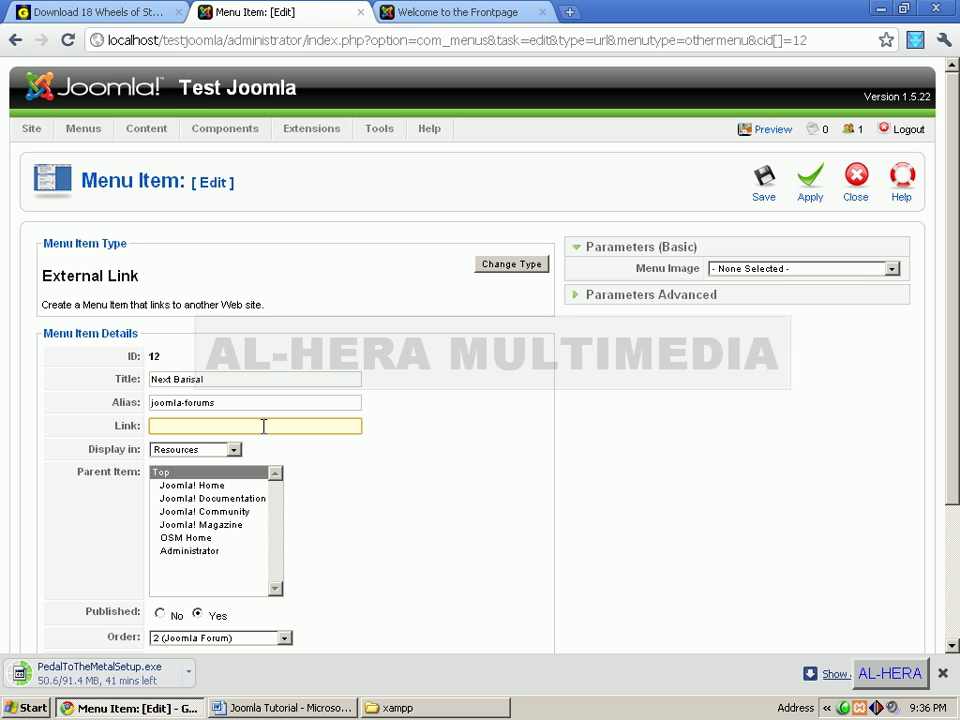
text(http:/)
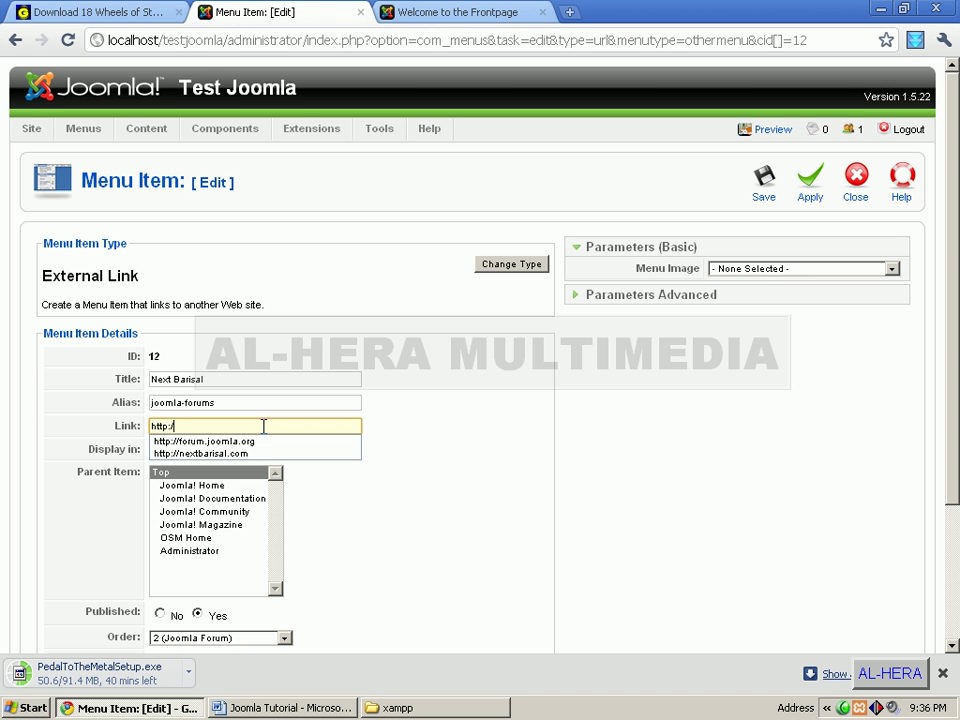
text(/nextbarisal)
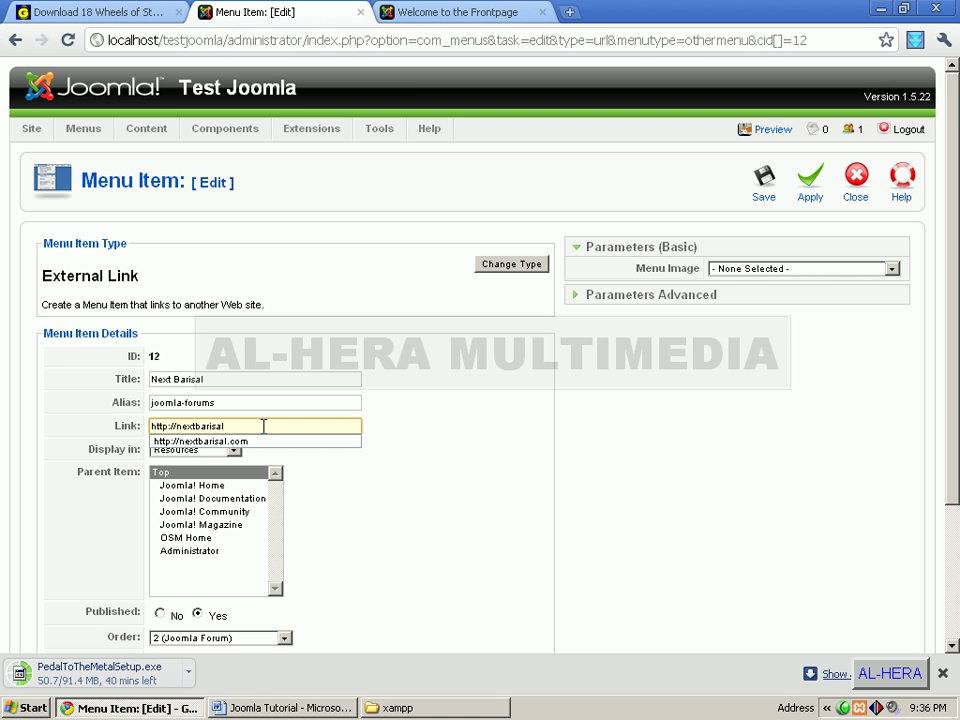
text(.com)
click(424, 501)
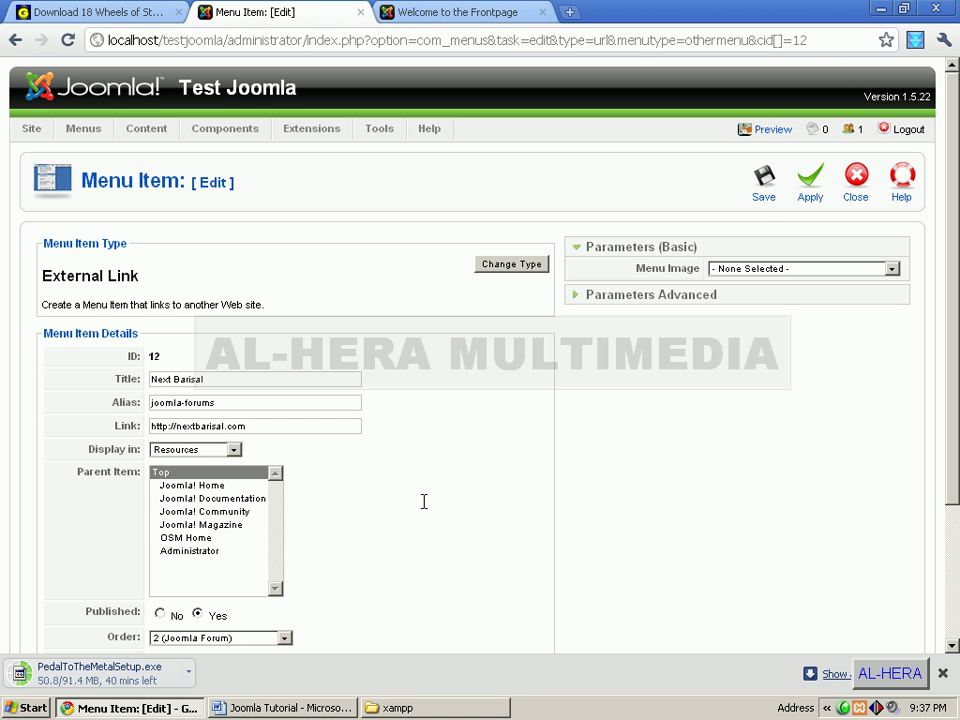
Save the edited menu item and reload the site's front page to check the Resources menu
click(762, 196)
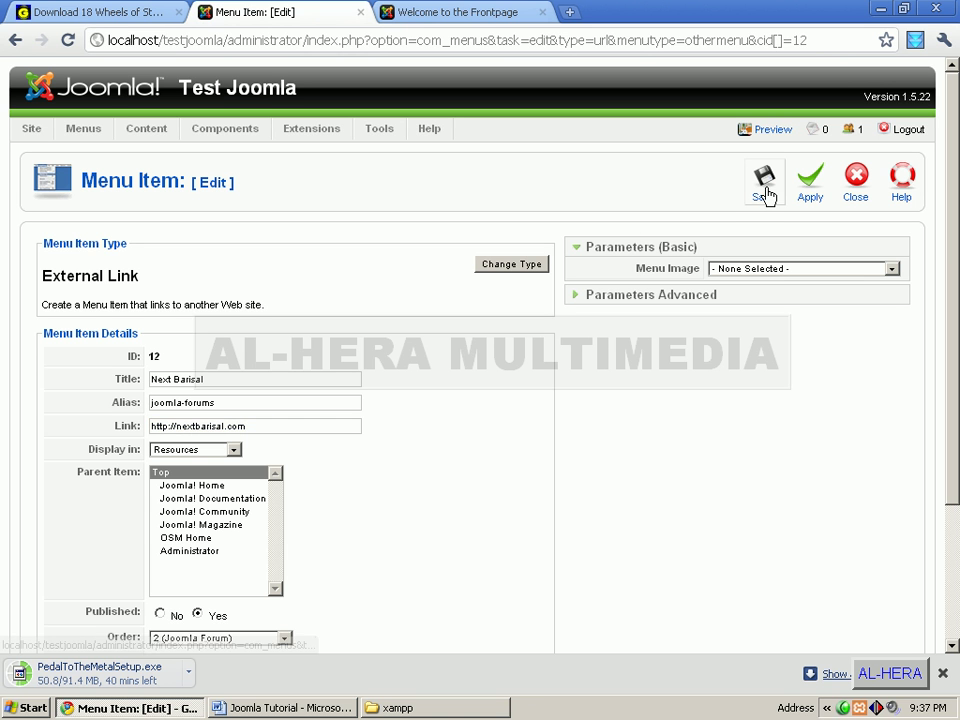
click(450, 15)
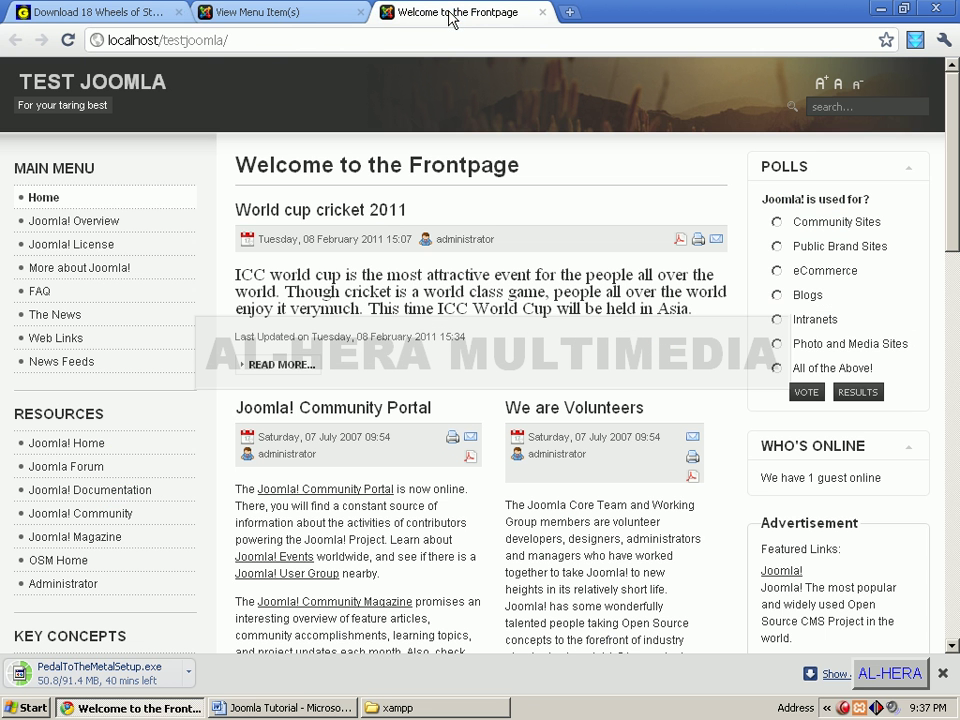
click(68, 42)
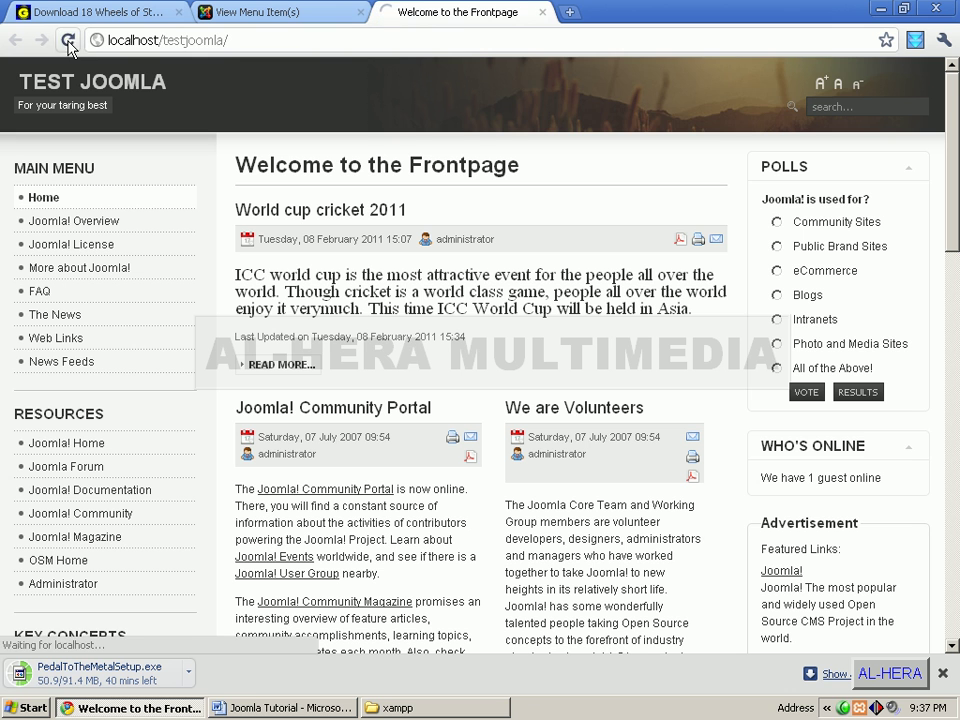